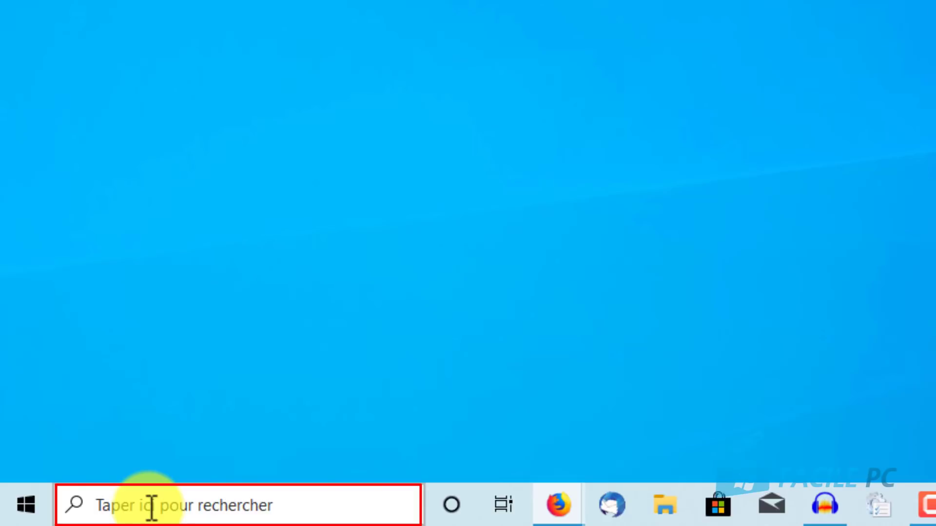
Run ipconfig in a Command Prompt to find the default gateway address, and close the window
click(159, 507)
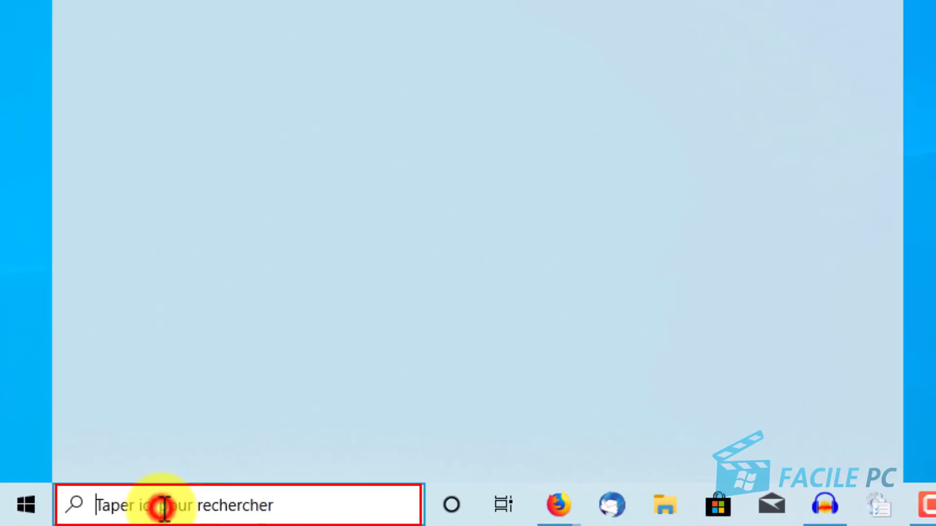
text(cmd)
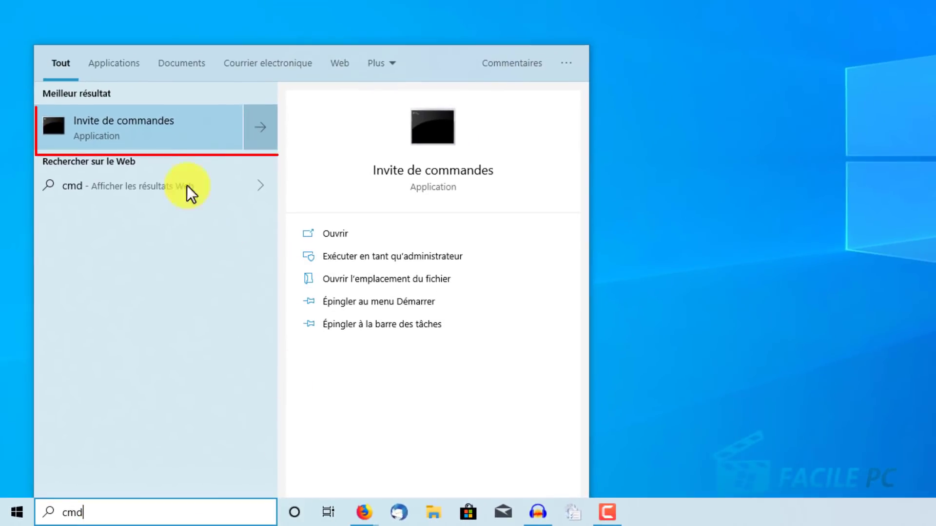
click(136, 126)
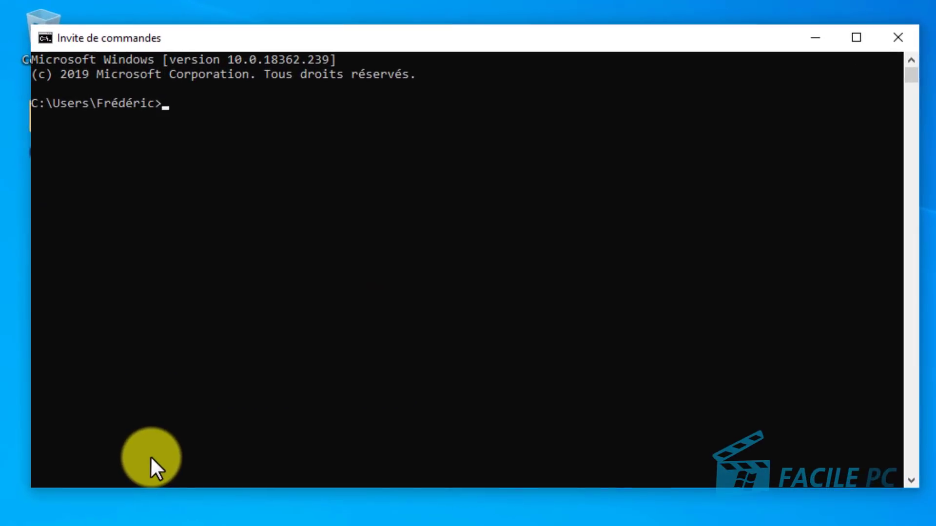
text(ipconfig)
key(Return)
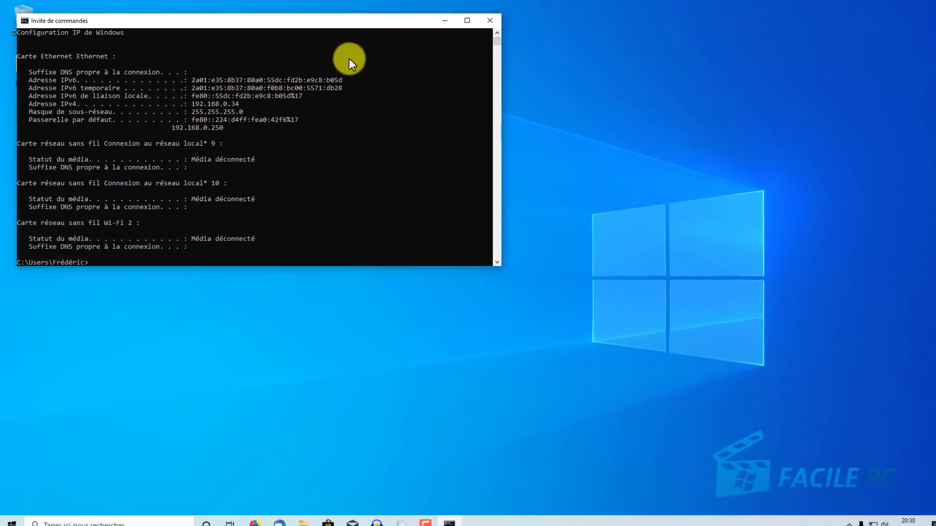
click(480, 20)
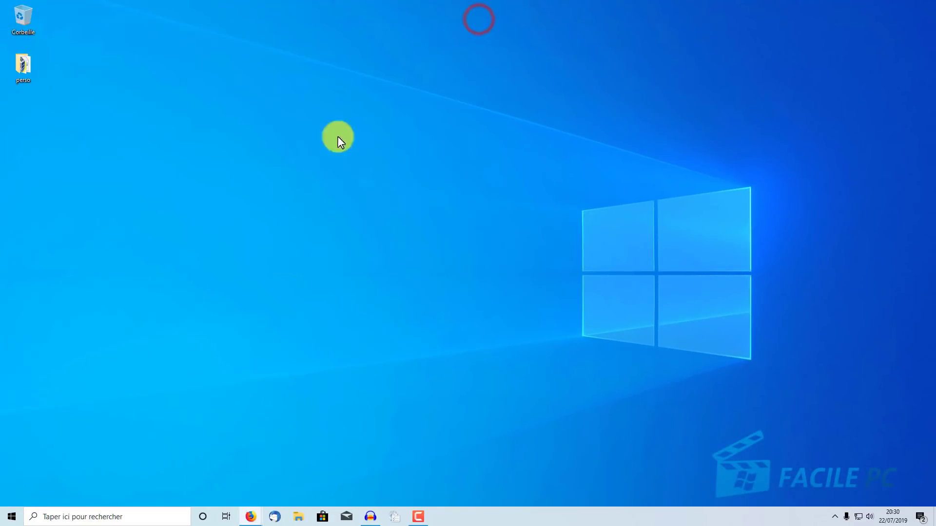
Switch to Firefox and open the router's administration page at 192.168.0.250
mouse_move(248, 515)
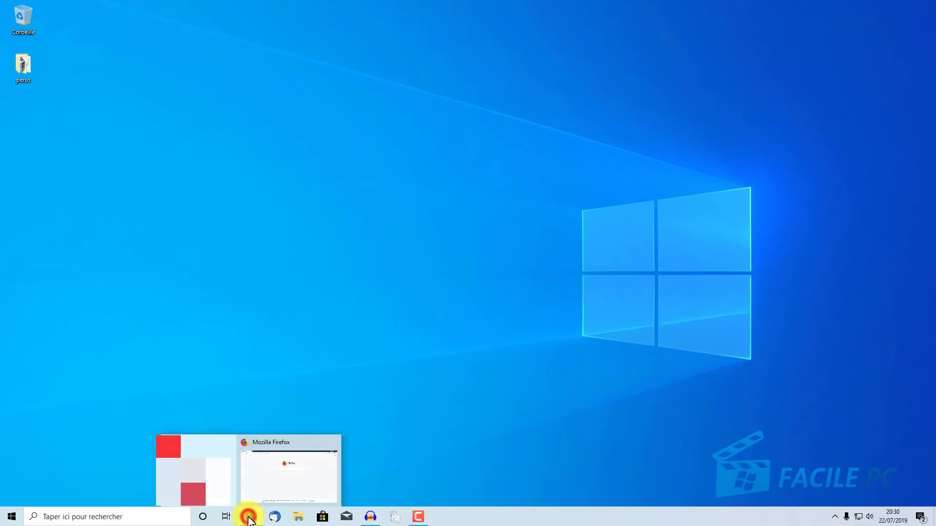
click(276, 496)
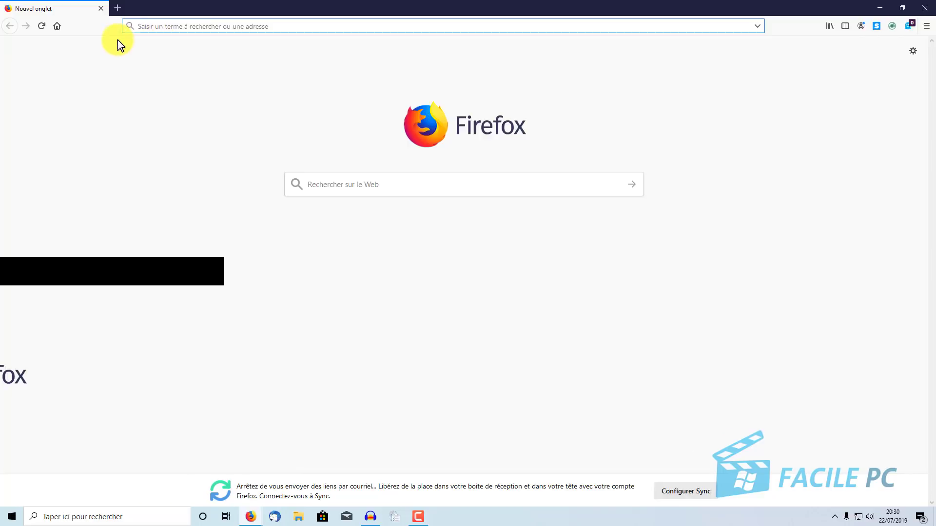
click(144, 27)
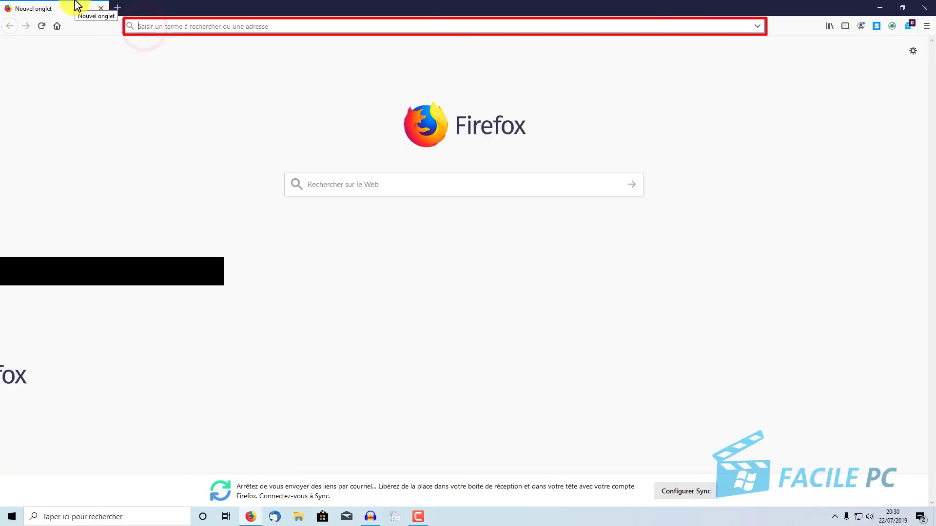
text(192)
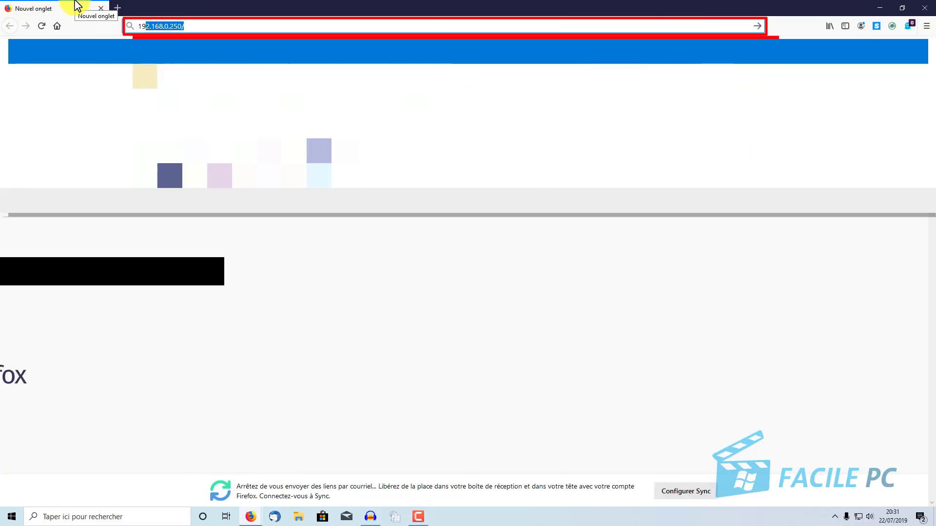
text(.168.)
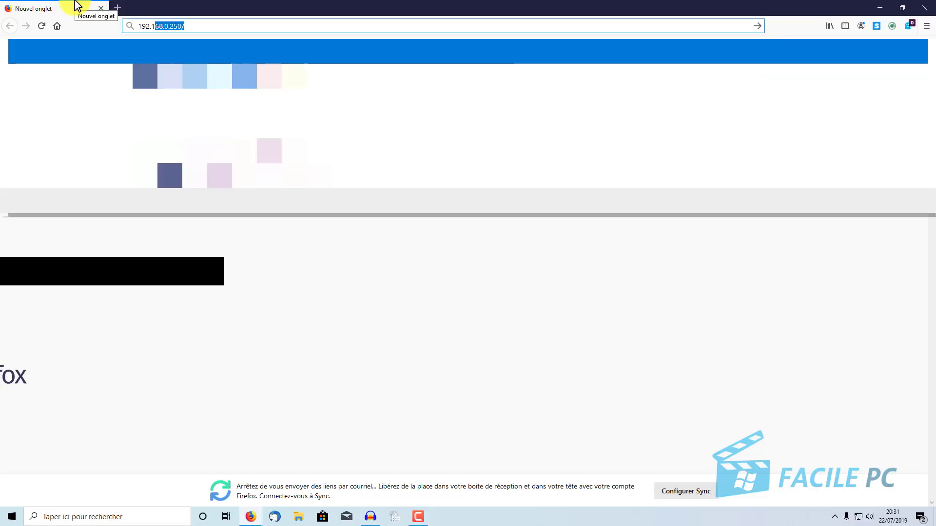
text(0.250)
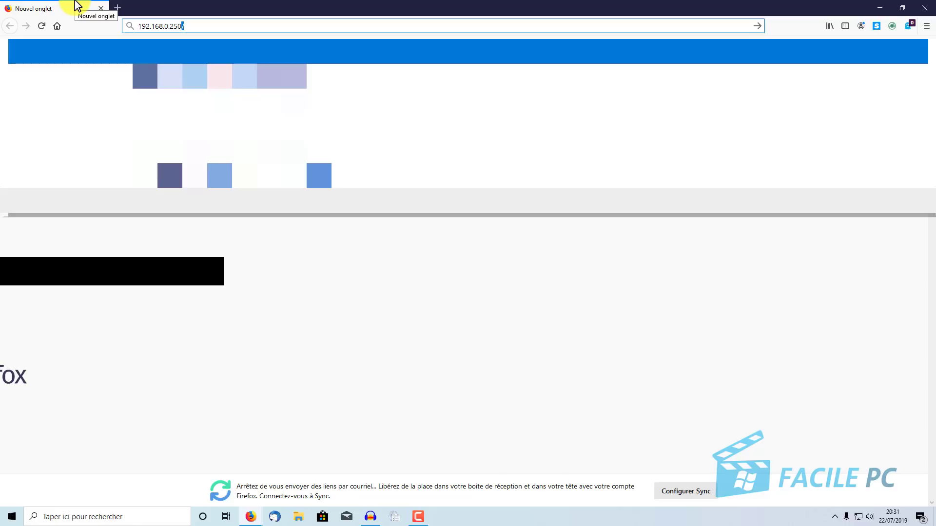
key(Return)
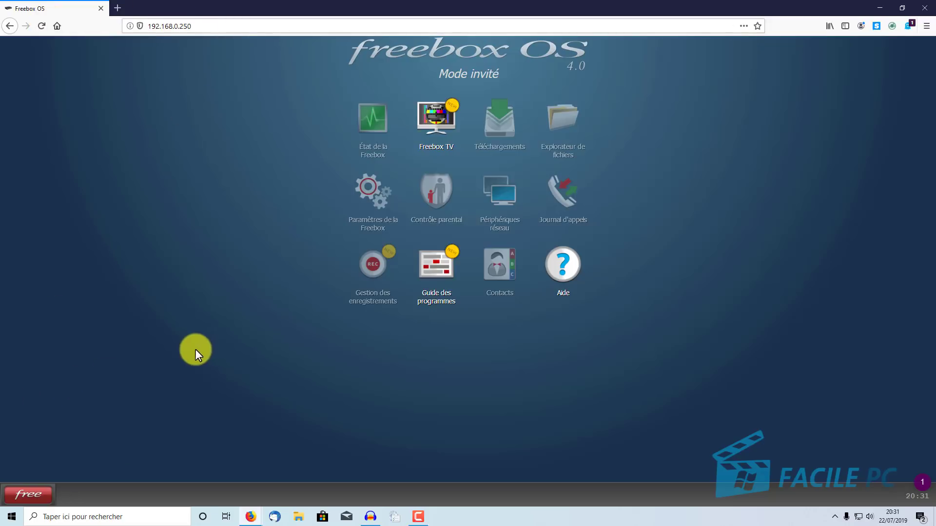
Open the Freebox settings by signing in with the account password, and decline saving the login in the browser
click(372, 195)
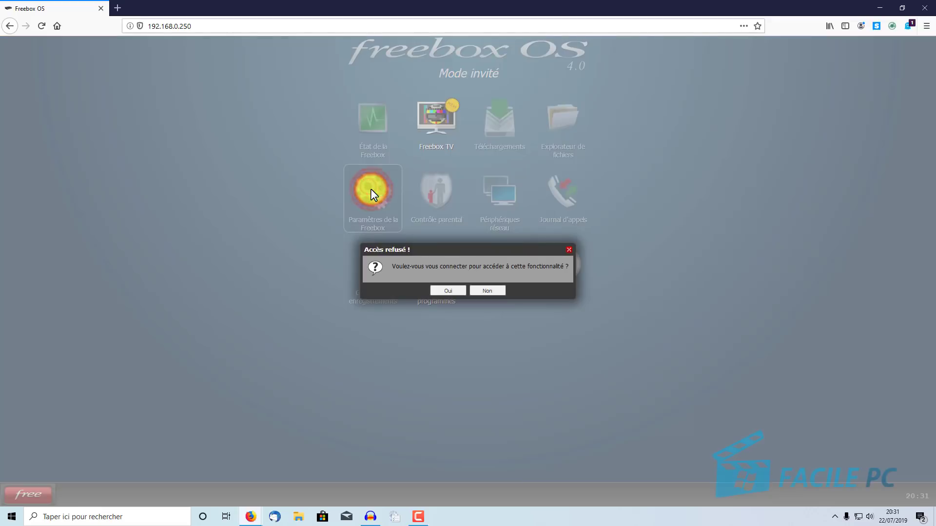
click(449, 292)
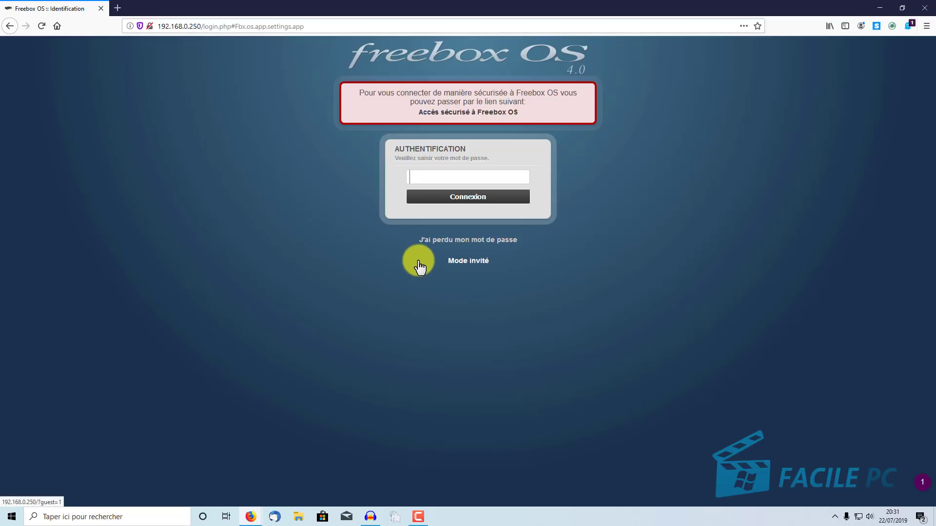
text(********)
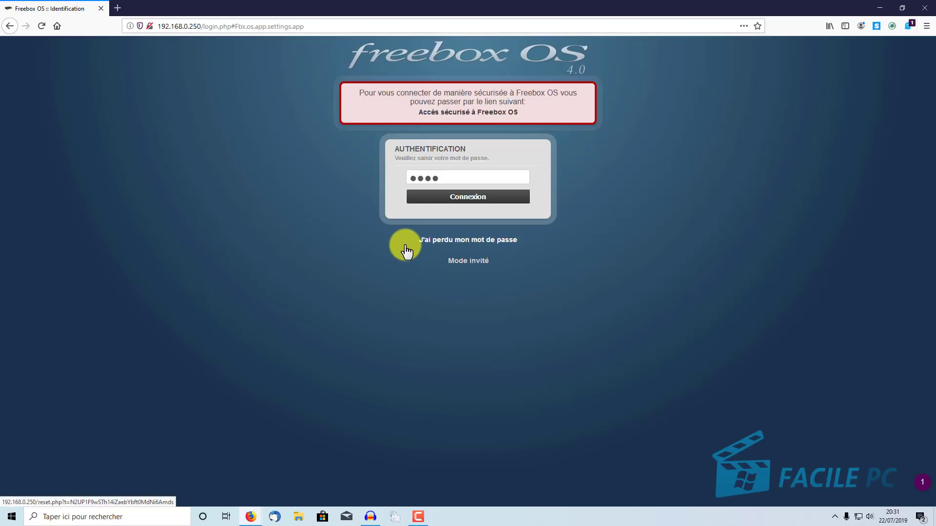
text(********)
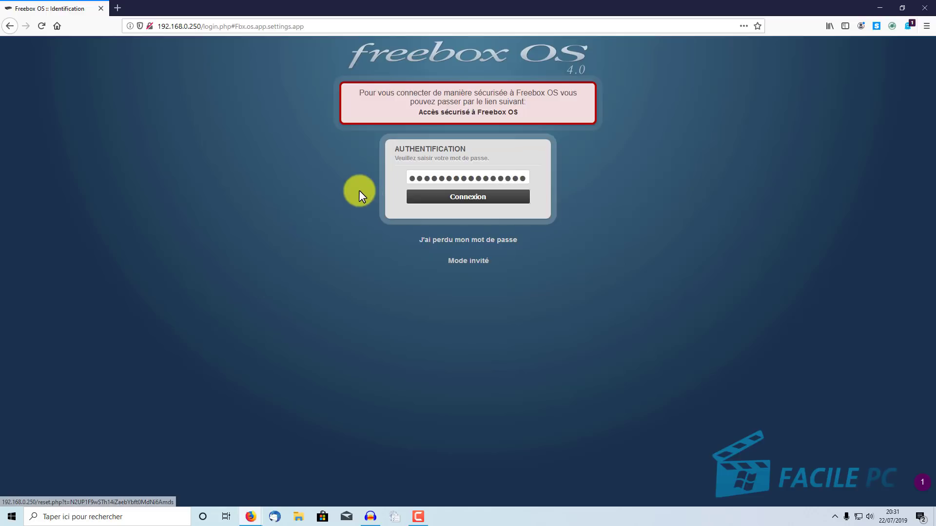
click(440, 208)
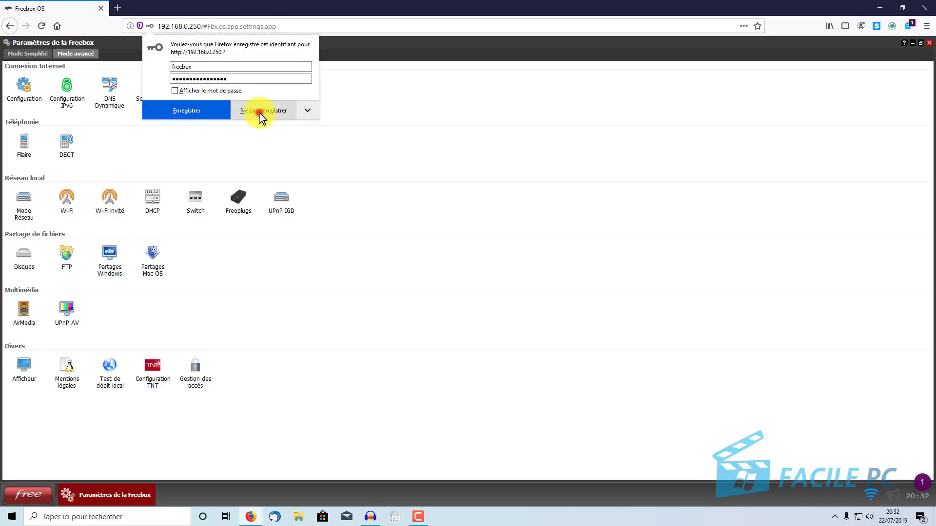
click(259, 111)
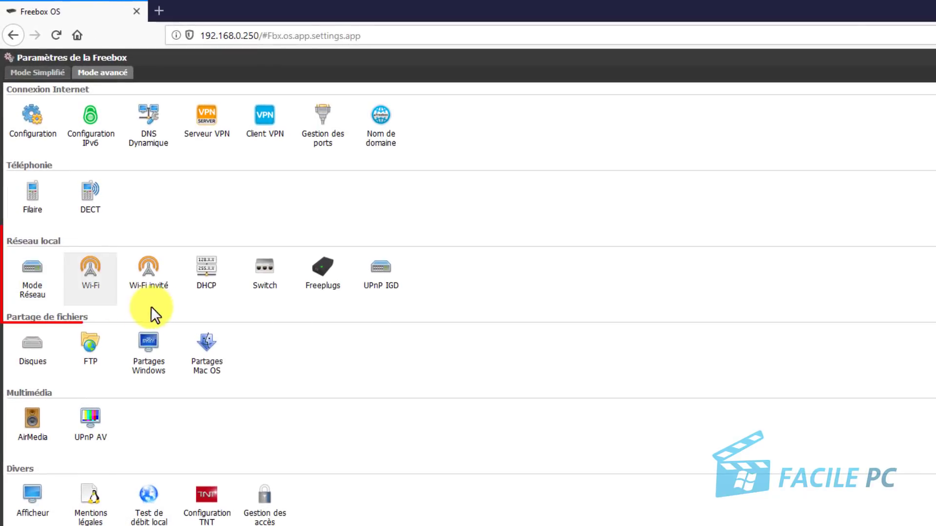
In the local network's Wi-Fi settings, examine the neighbouring access points and the Wi-Fi channel occupancy chart
click(90, 279)
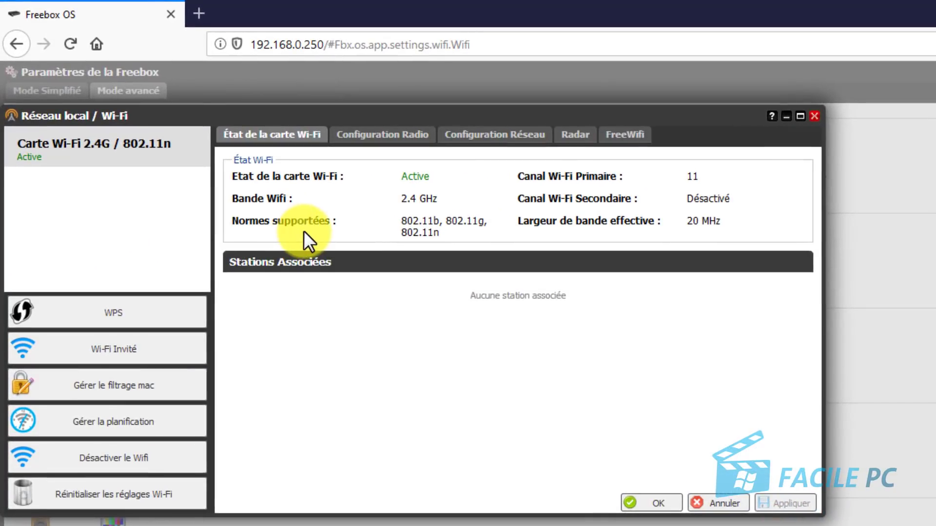
click(574, 138)
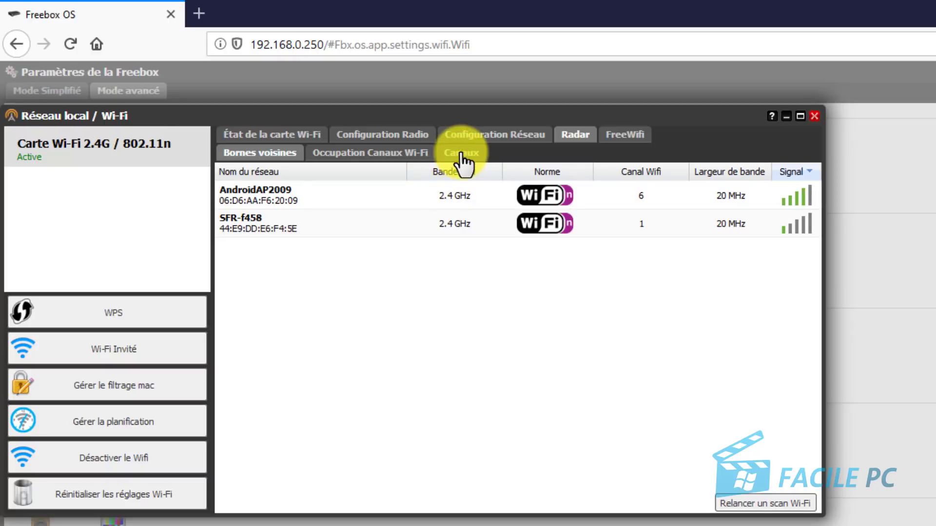
click(411, 160)
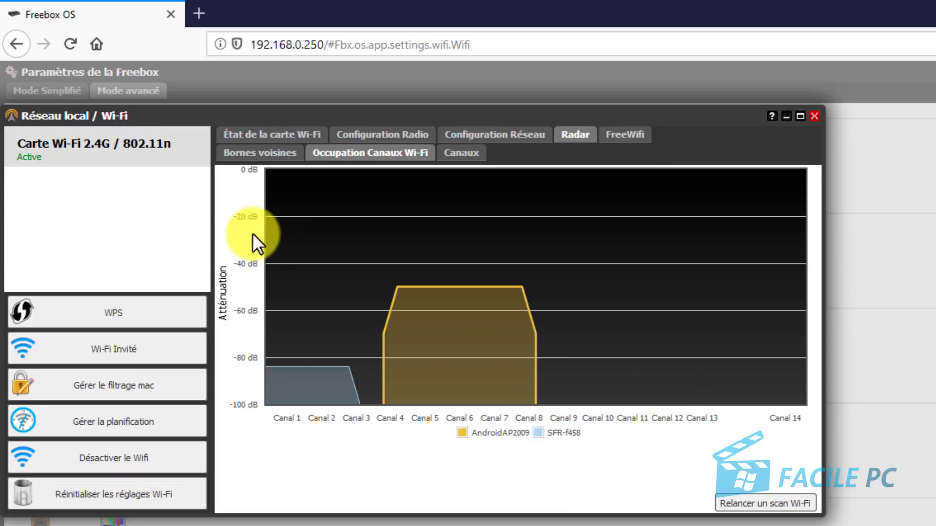
In the Wi-Fi radio configuration, try Canal 6 and Canal automatique as the primary channel
click(396, 138)
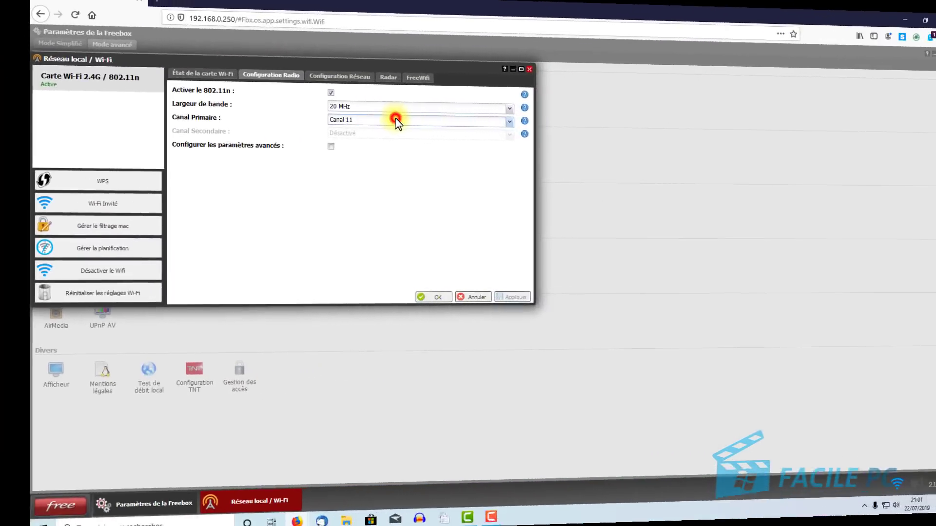
click(591, 210)
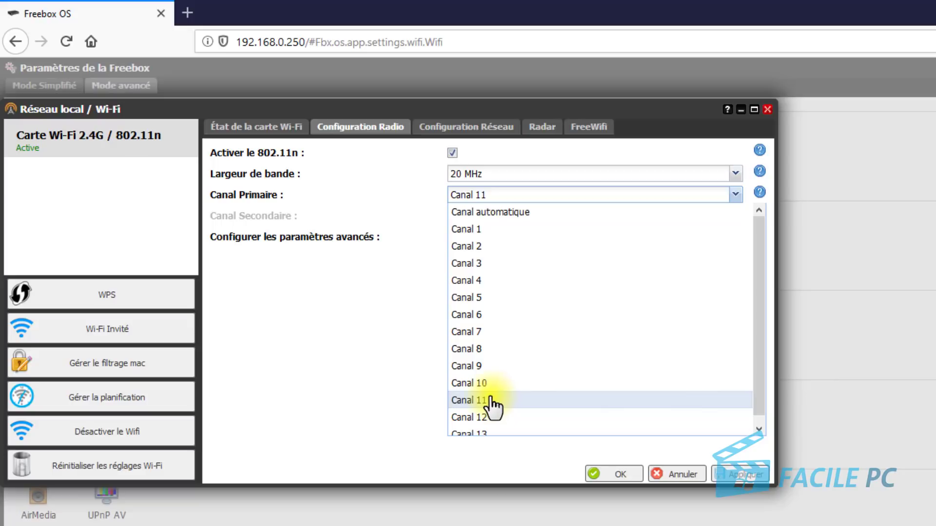
click(470, 316)
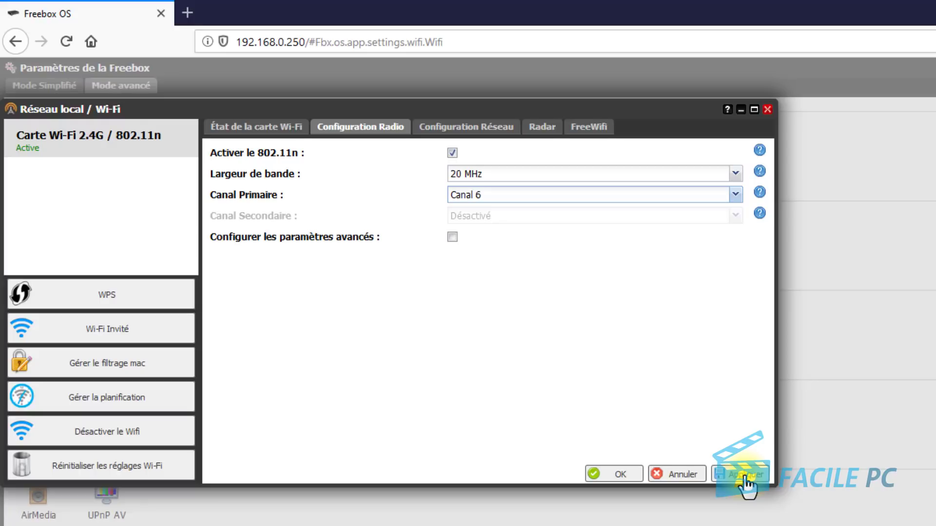
click(524, 197)
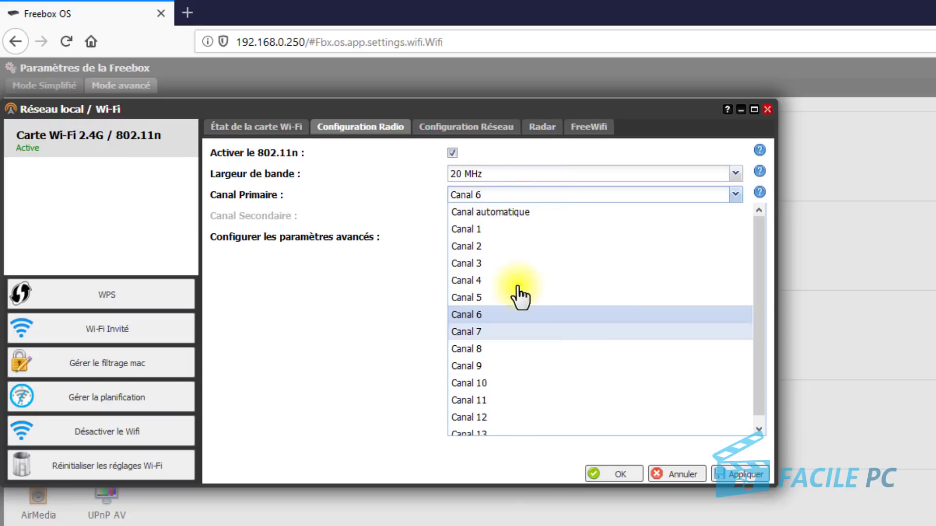
click(516, 214)
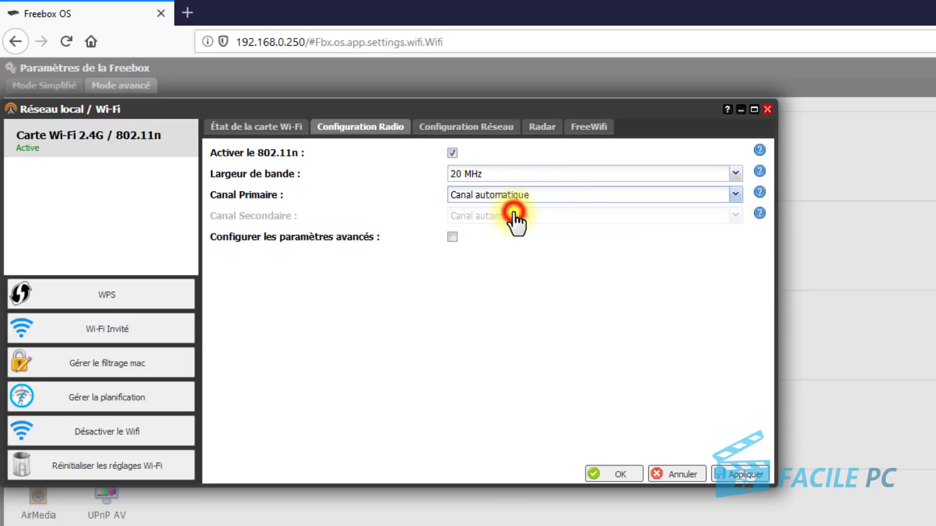
Set the primary Wi-Fi channel to Canal 11, apply it, and bring the radar's channel occupancy chart back up
click(583, 195)
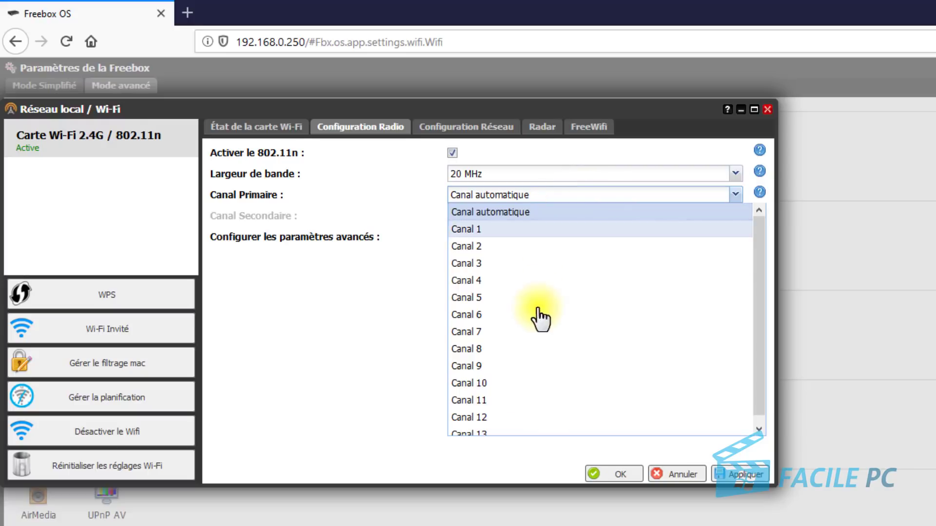
click(527, 405)
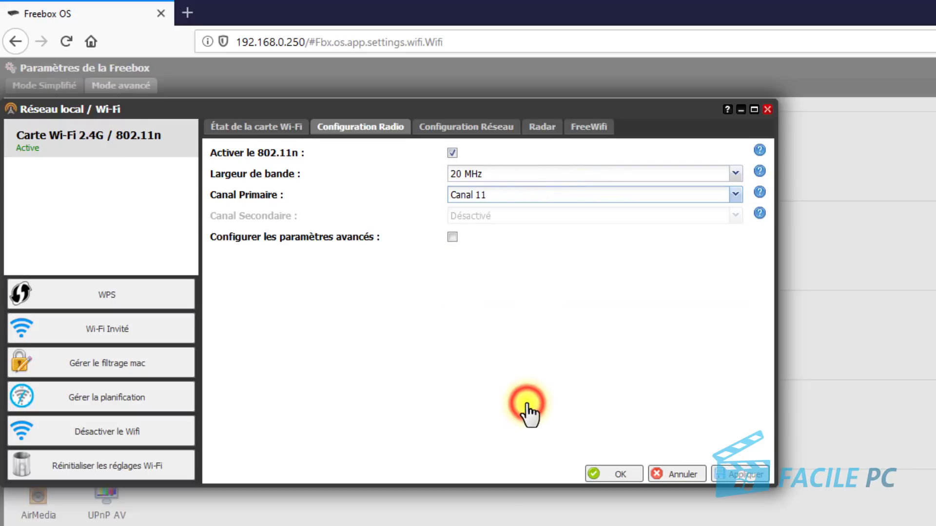
click(759, 478)
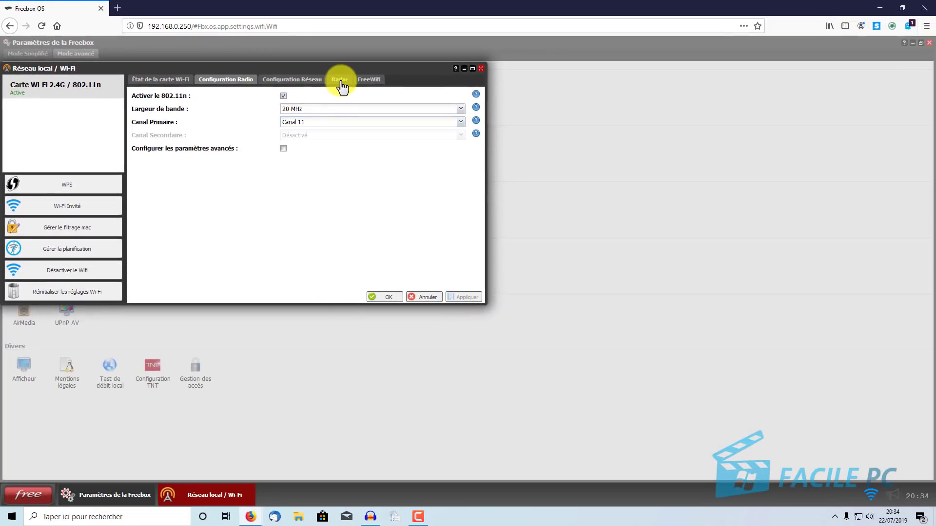
click(341, 80)
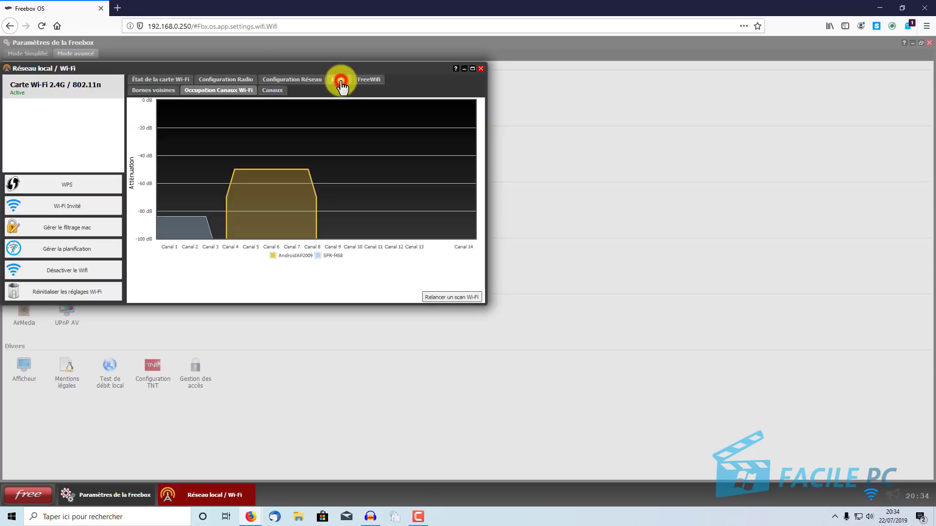